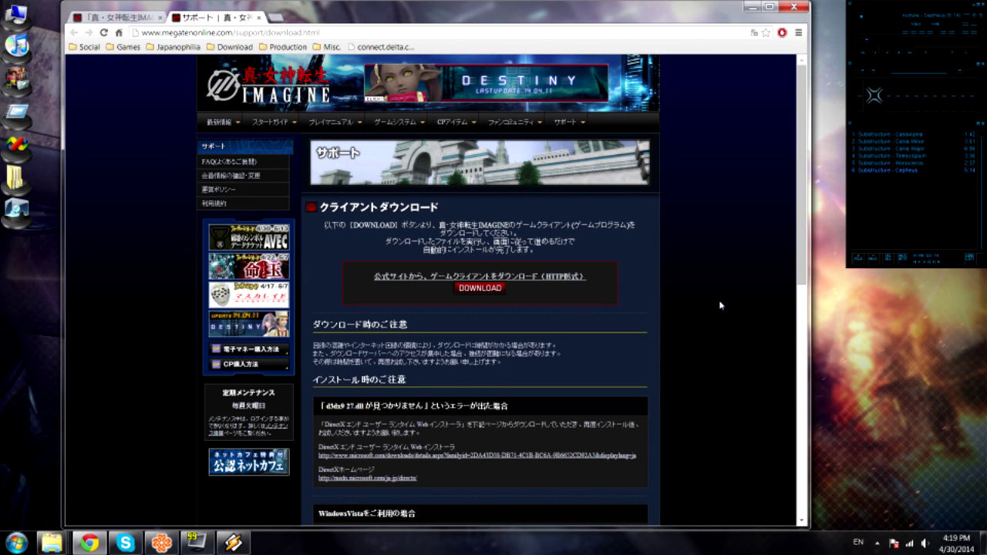
Switch back to the megatenonline.com/begin landing page tab
{"action": "left_click", "coordinate": [120, 15]}
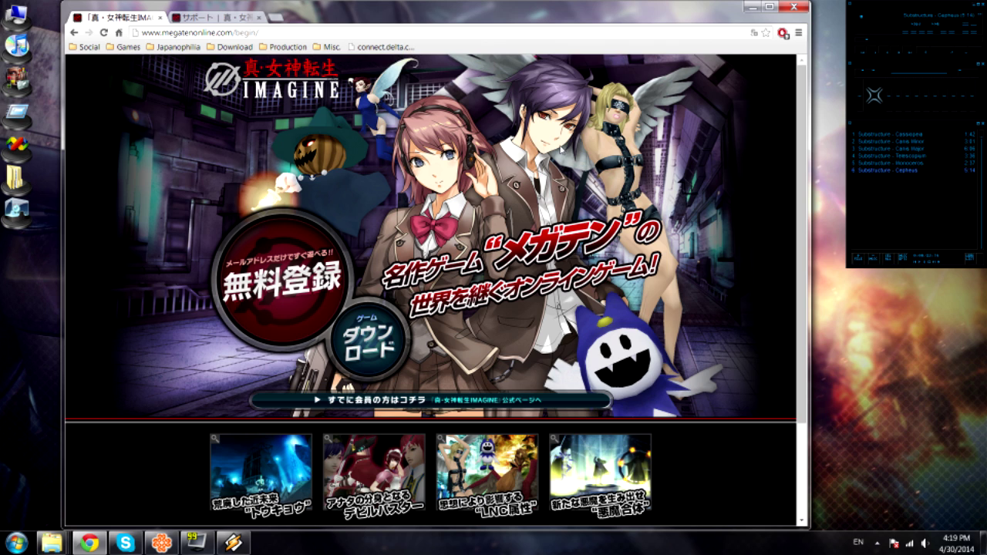
{"action": "left_click", "coordinate": [24, 541]}
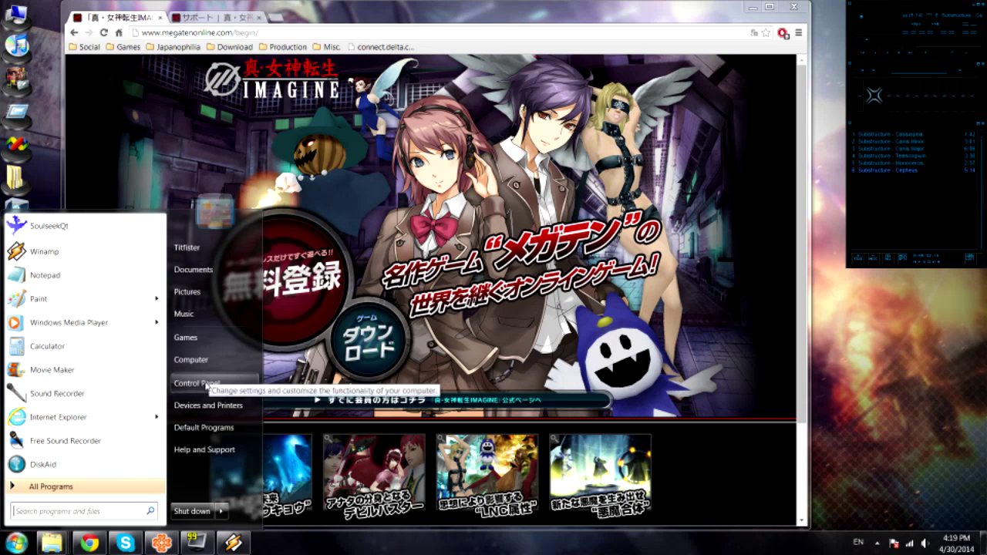
{"action": "left_click", "coordinate": [196, 383]}
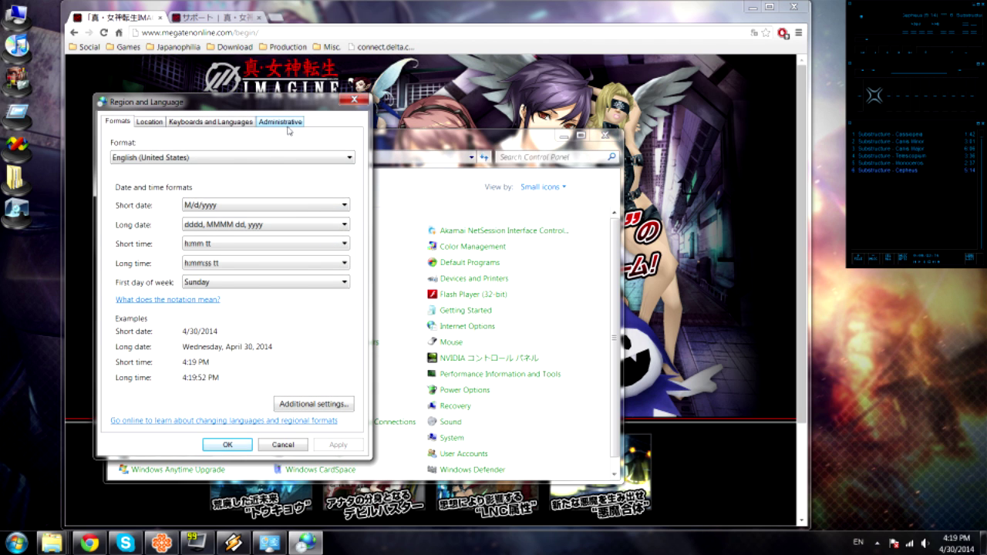
{"action": "left_click", "coordinate": [287, 122]}
{"action": "left_click", "coordinate": [302, 323]}
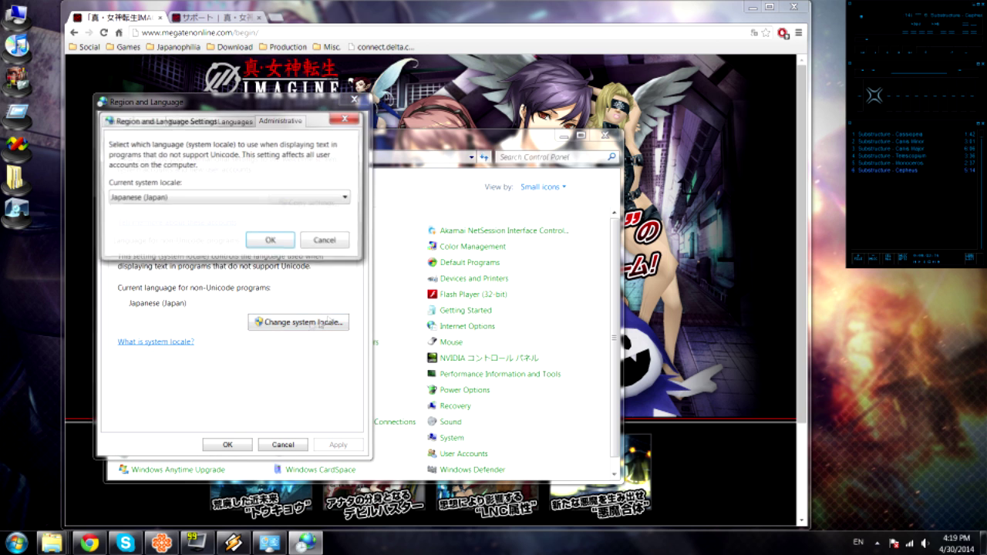
{"action": "left_click", "coordinate": [192, 199]}
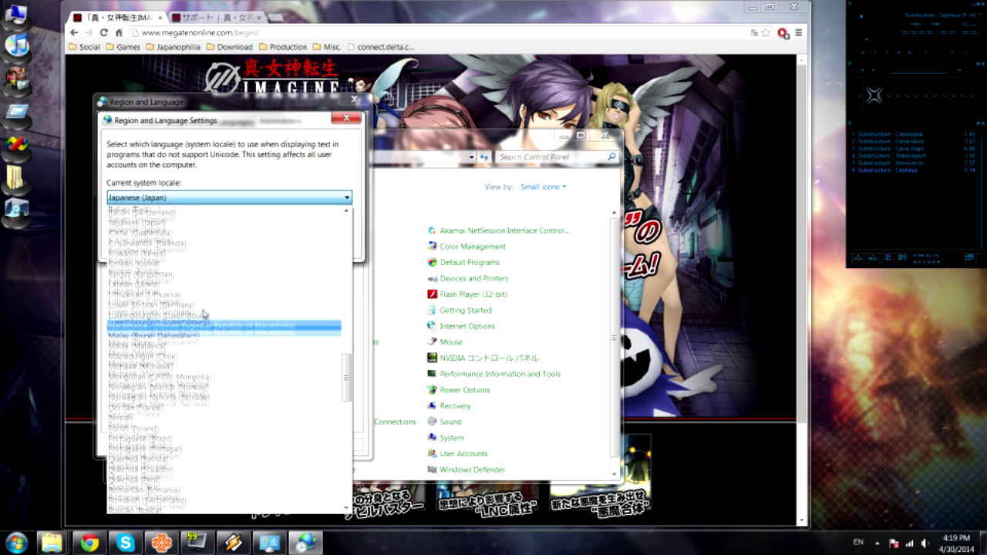
{"action": "scroll", "coordinate": [204, 312], "scroll_direction": "up", "scroll_amount": 5}
{"action": "left_click", "coordinate": [270, 167]}
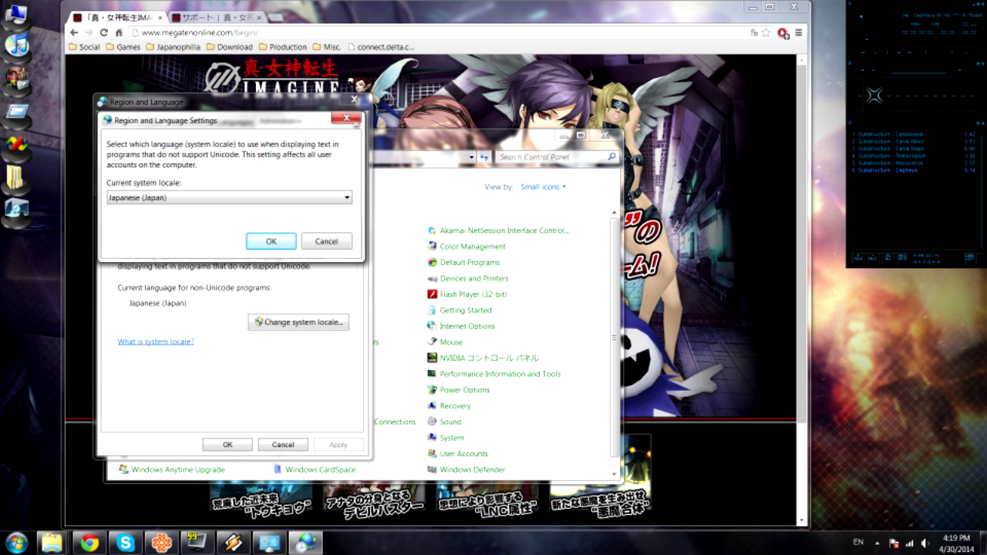
{"action": "left_click", "coordinate": [355, 120]}
{"action": "left_click", "coordinate": [235, 128]}
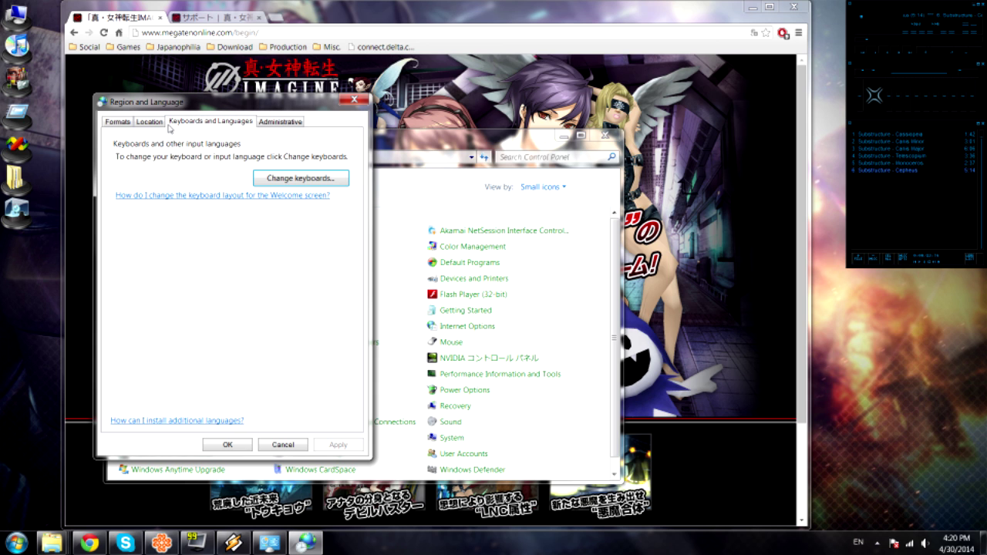
{"action": "left_click", "coordinate": [285, 180]}
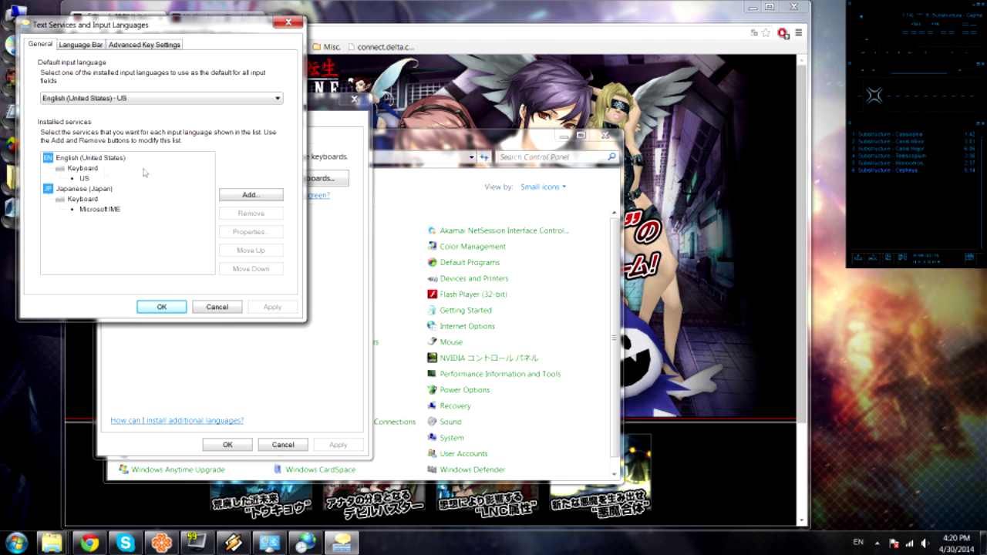
{"action": "left_click", "coordinate": [249, 195]}
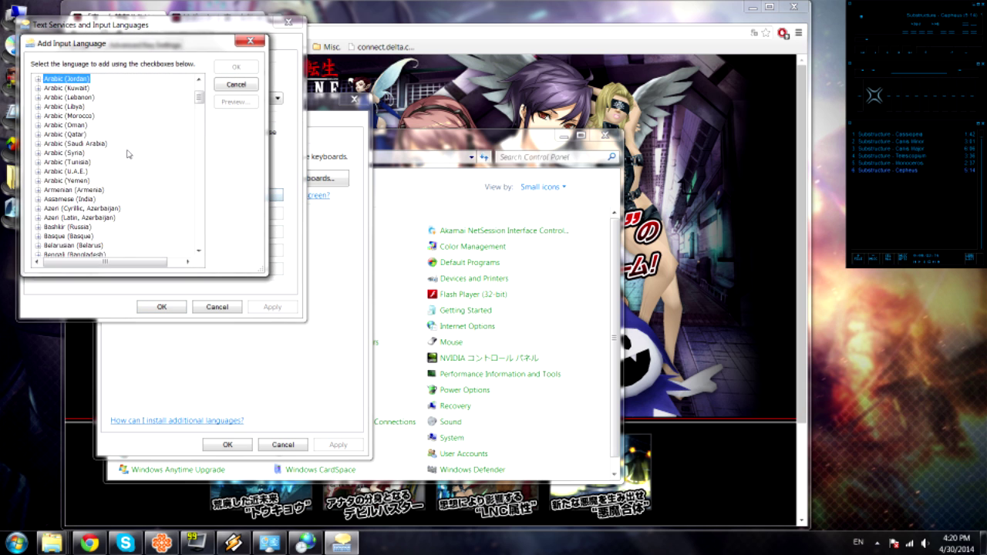
{"action": "left_click", "coordinate": [231, 89]}
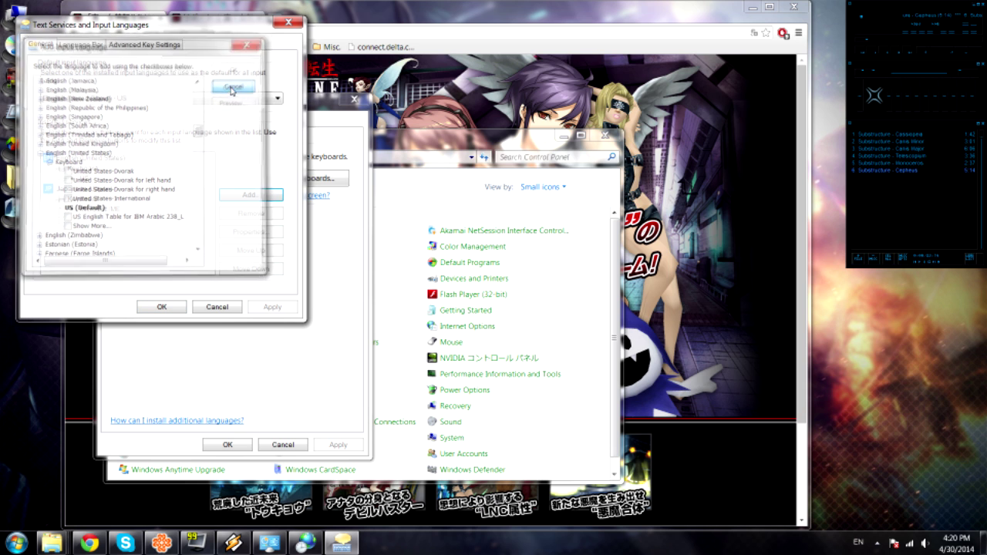
{"action": "left_click", "coordinate": [288, 22]}
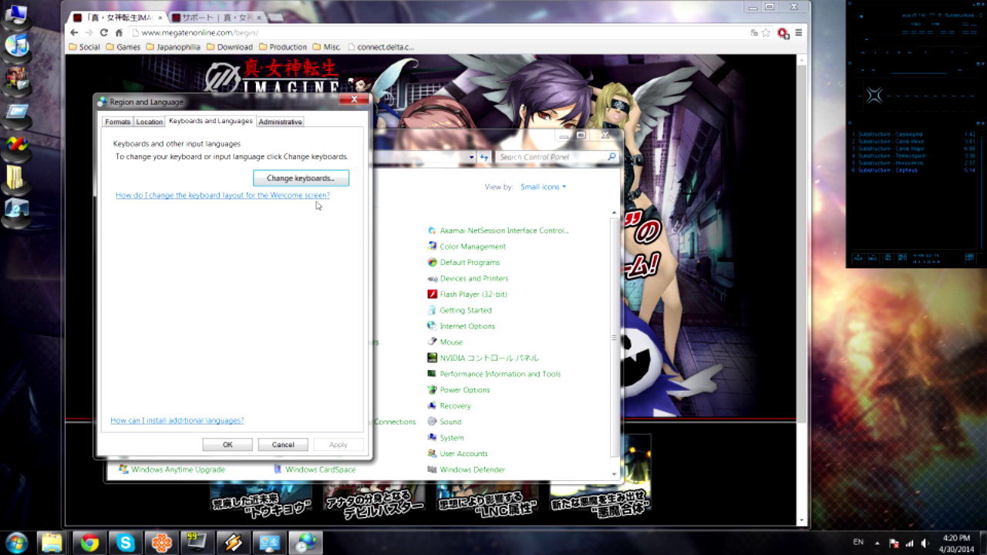
{"action": "left_click", "coordinate": [354, 98]}
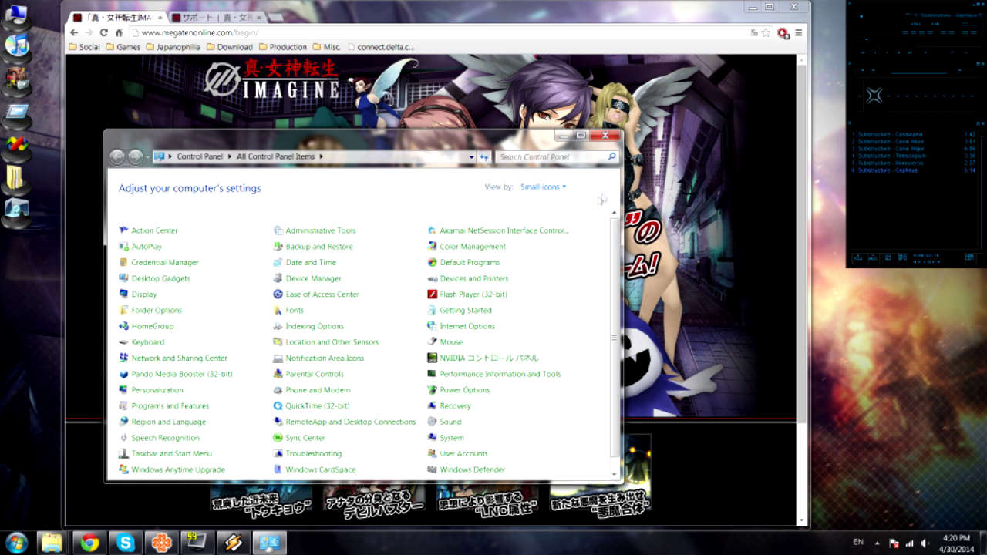
{"action": "left_click", "coordinate": [605, 137]}
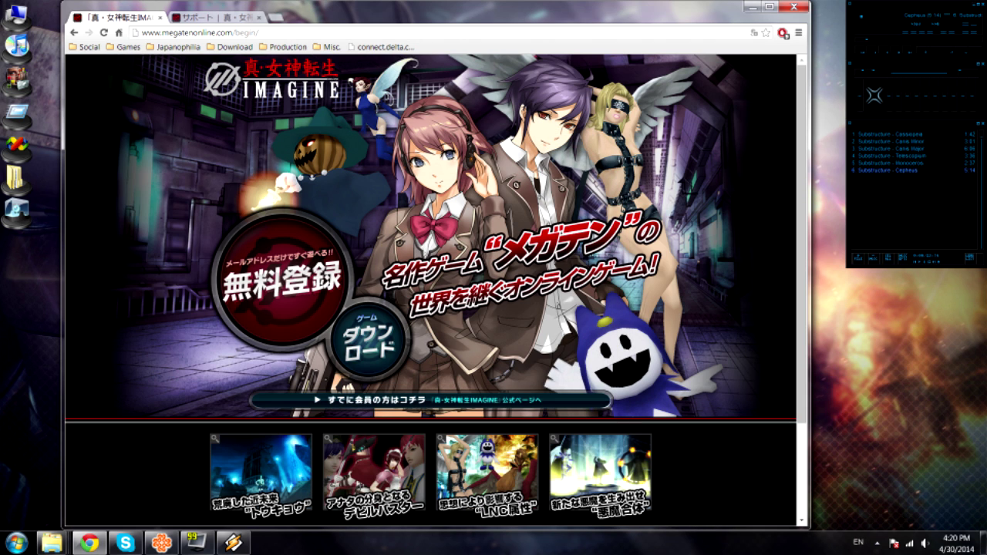
Open the game client download page and close the extra download tab
{"action": "left_click", "coordinate": [242, 34]}
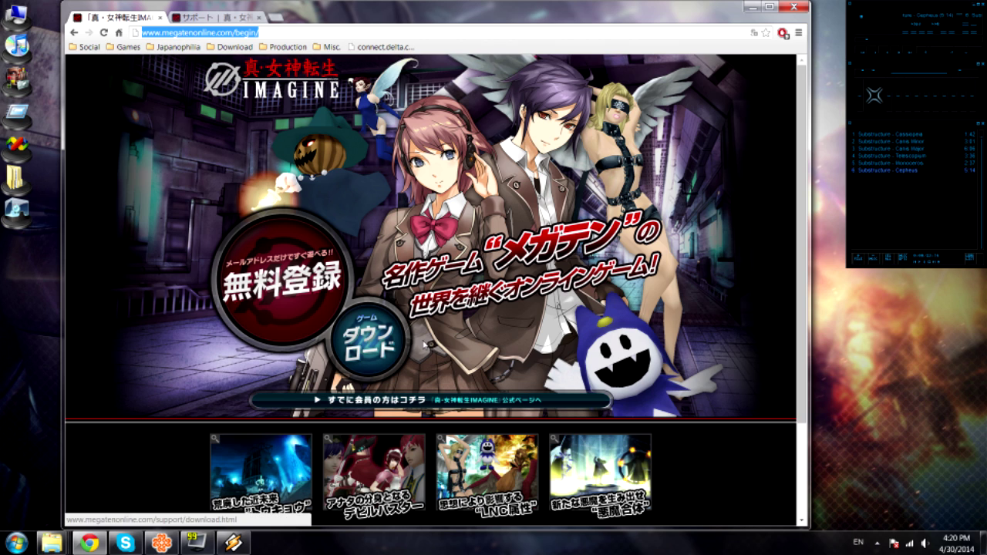
{"action": "left_click", "coordinate": [362, 339]}
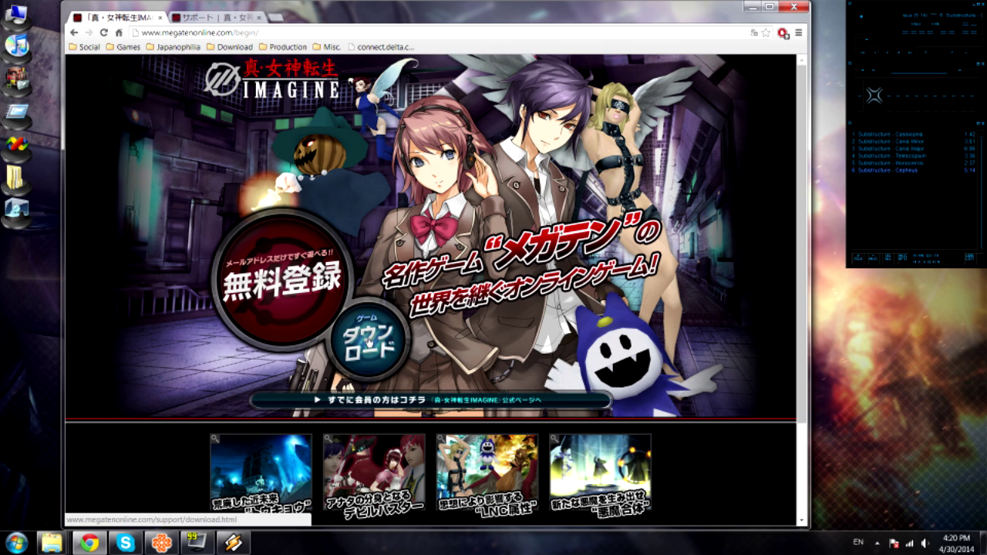
{"action": "left_click", "coordinate": [369, 343]}
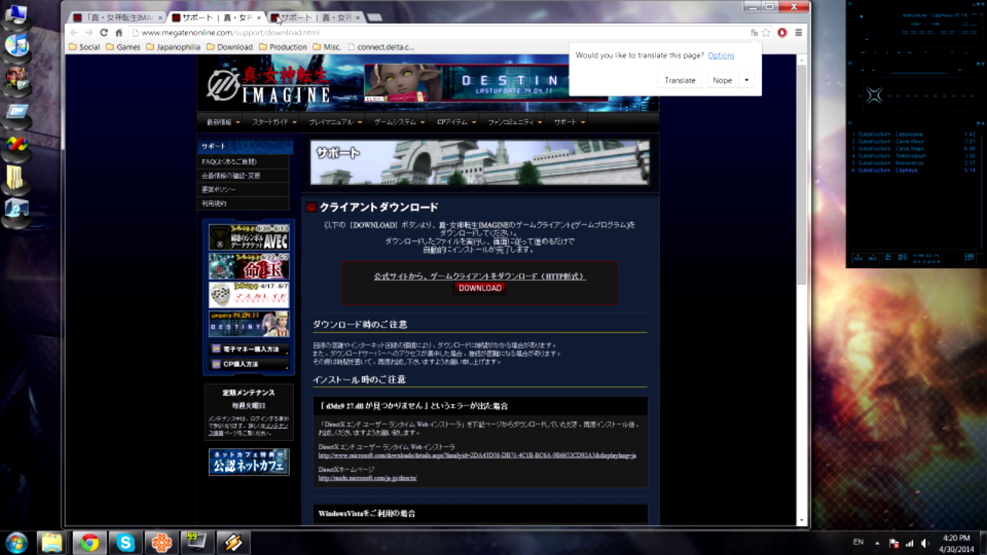
{"action": "left_click", "coordinate": [260, 17]}
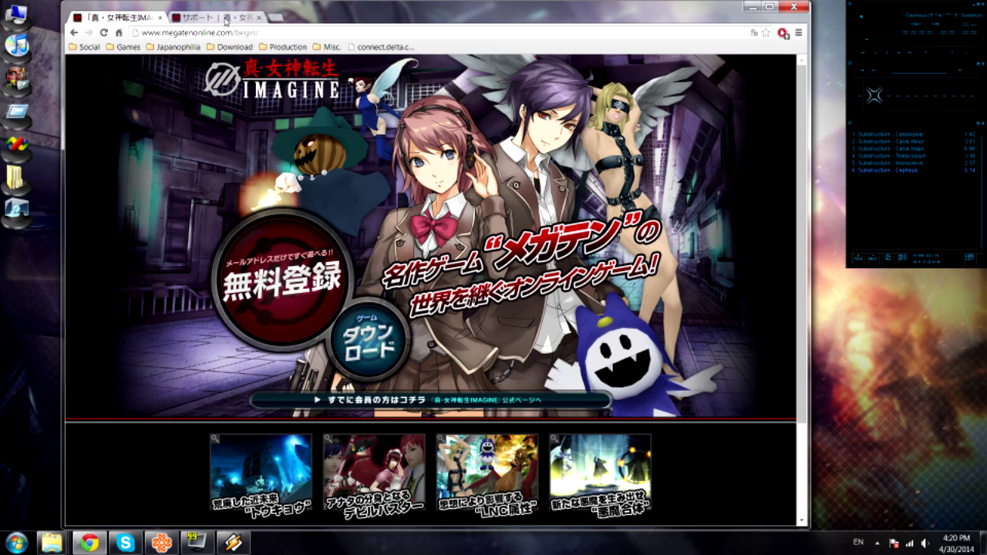
{"action": "left_click", "coordinate": [222, 17]}
{"action": "mouse_move", "coordinate": [395, 122]}
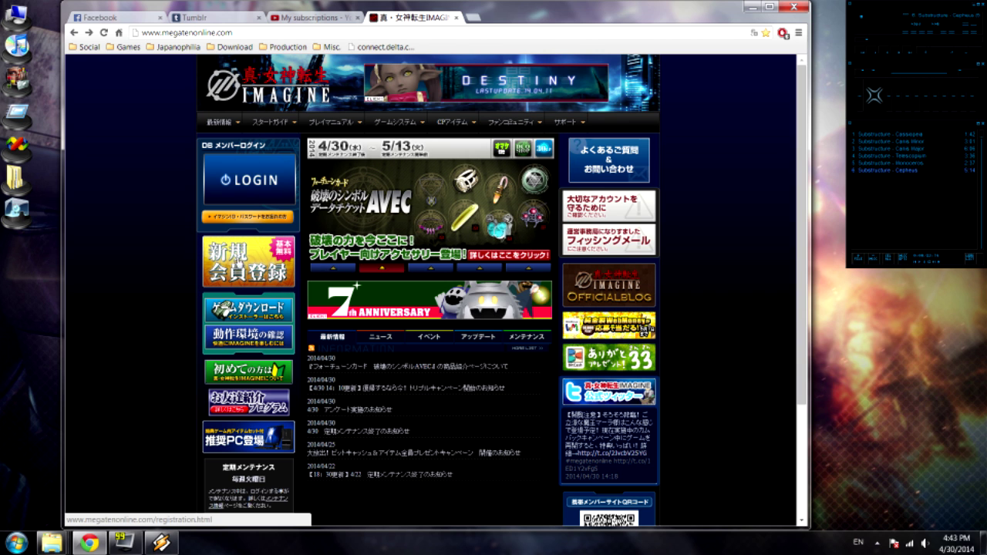
Start new member registration, agree to the terms, and submit a Gmail address for pre-registration
{"action": "left_click", "coordinate": [235, 262]}
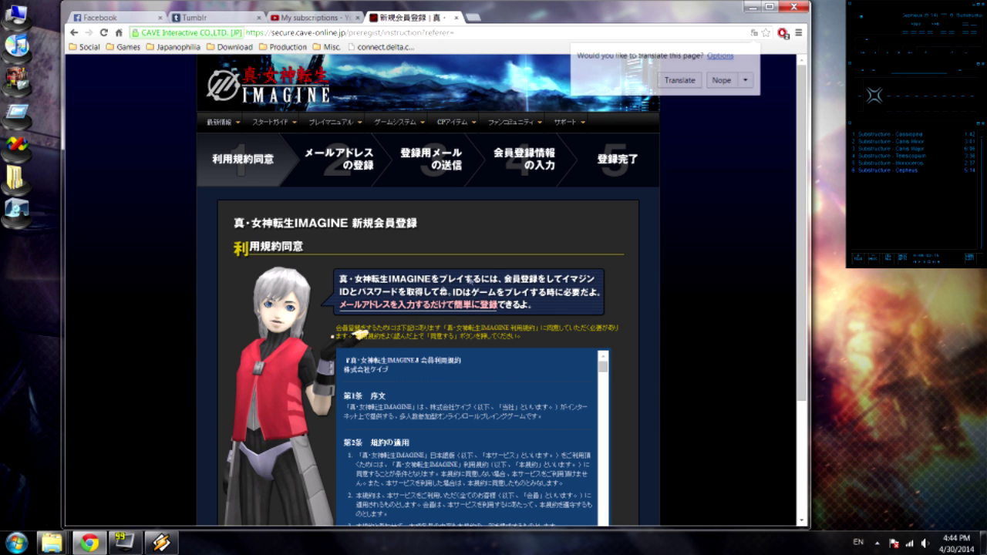
{"action": "left_click", "coordinate": [708, 293]}
{"action": "scroll", "coordinate": [708, 297], "scroll_direction": "down", "scroll_amount": 2}
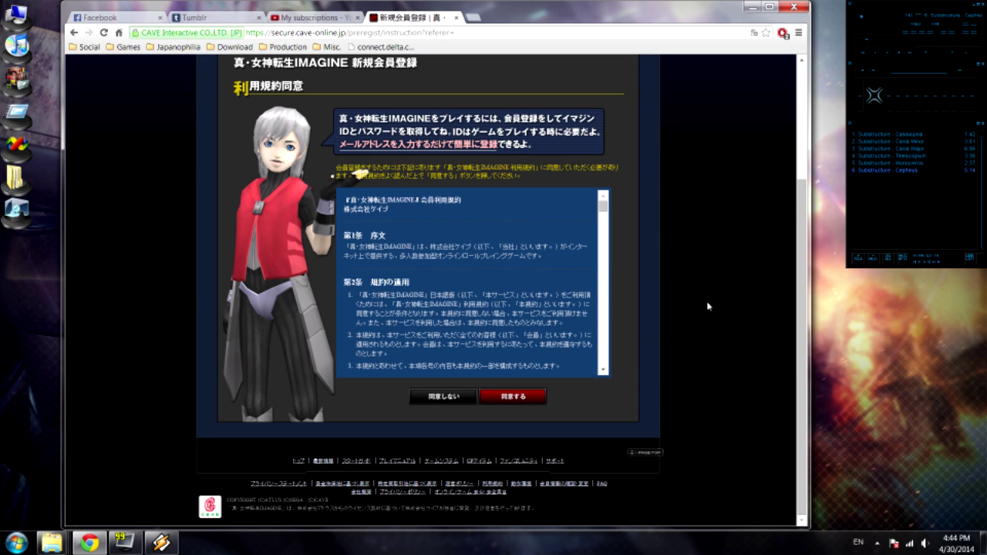
{"action": "left_click", "coordinate": [509, 399]}
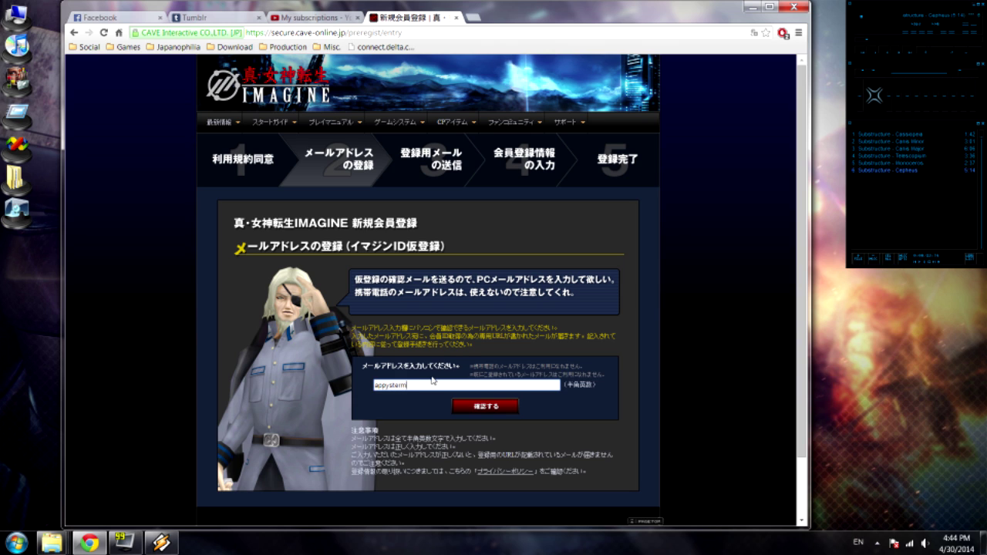
{"action": "type", "text": "@gmail.com"}
{"action": "key", "text": "Return"}
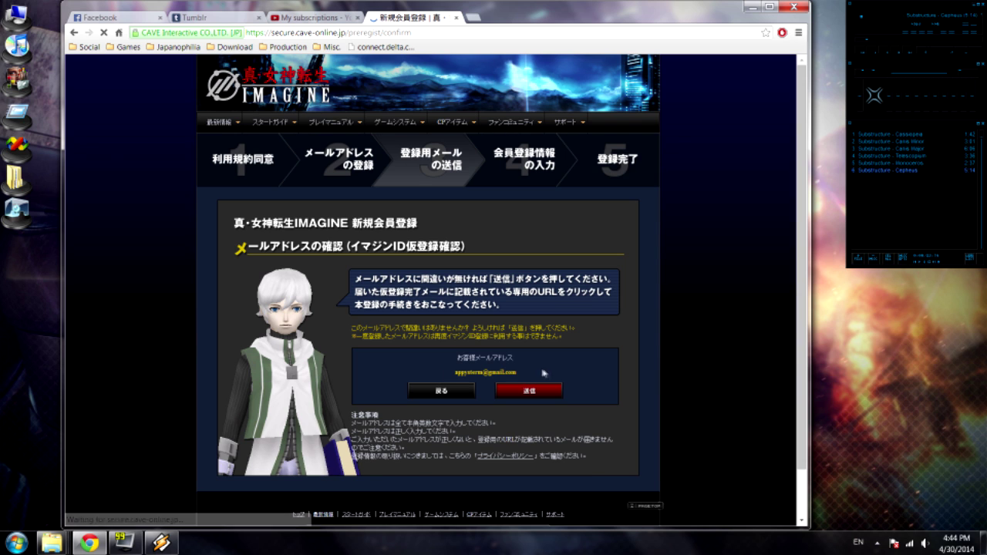
{"action": "left_click", "coordinate": [531, 395]}
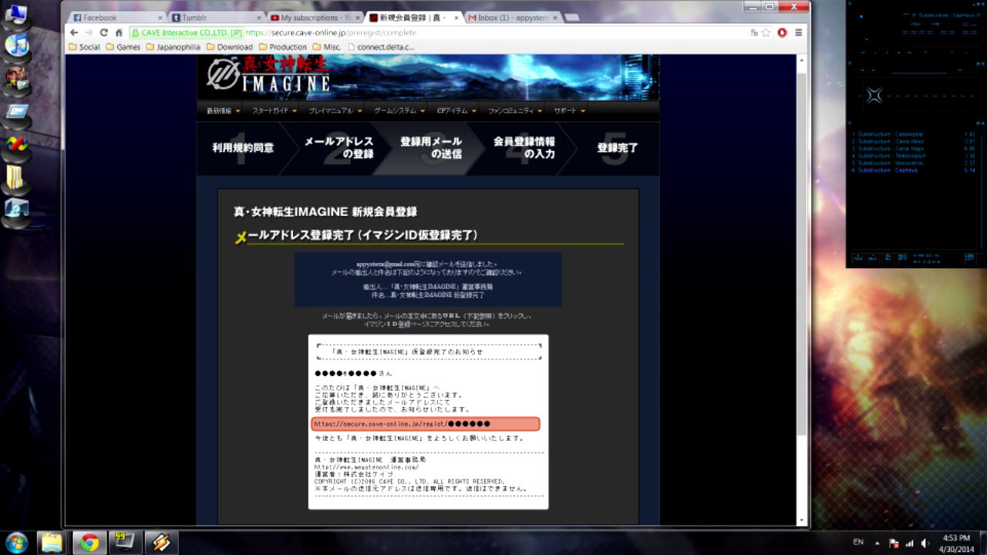
Open the confirmation e-mail in Gmail and follow its registration link
{"action": "scroll", "coordinate": [299, 400], "scroll_direction": "down", "scroll_amount": 1}
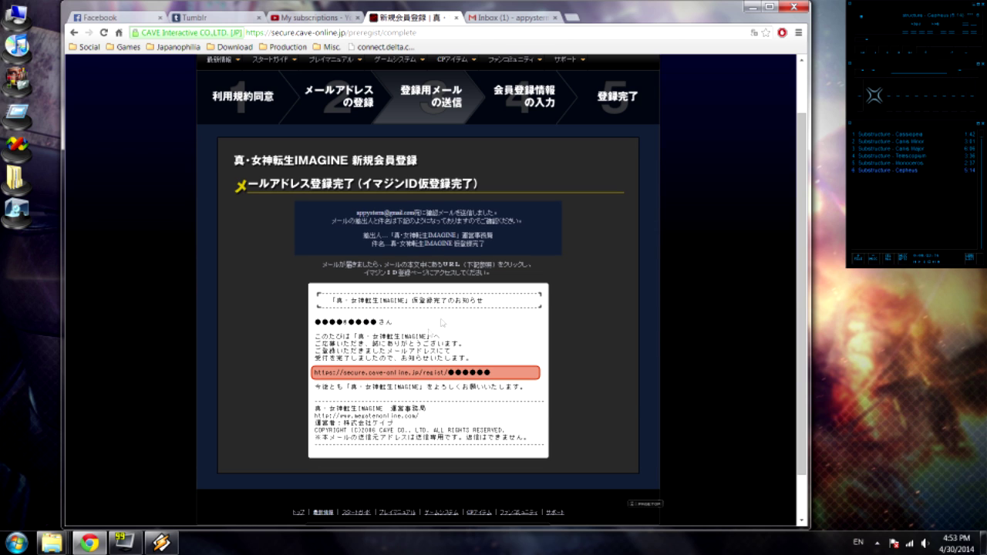
{"action": "left_click", "coordinate": [486, 17]}
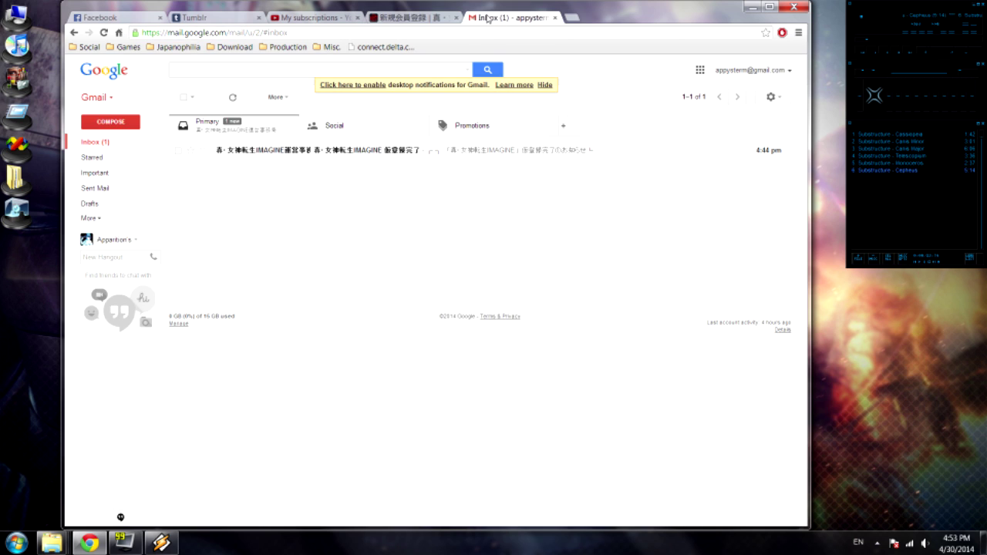
{"action": "left_click", "coordinate": [298, 150]}
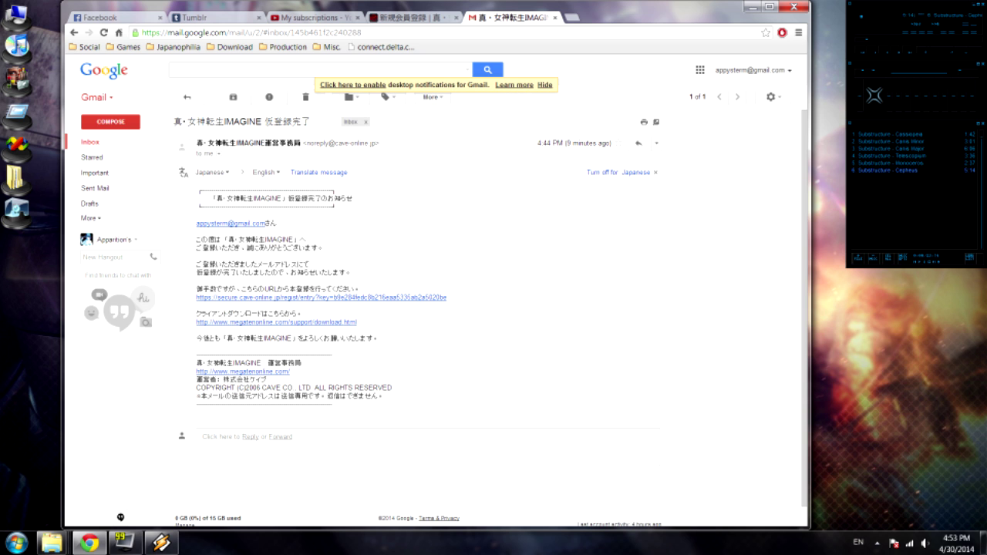
{"action": "left_click", "coordinate": [262, 297]}
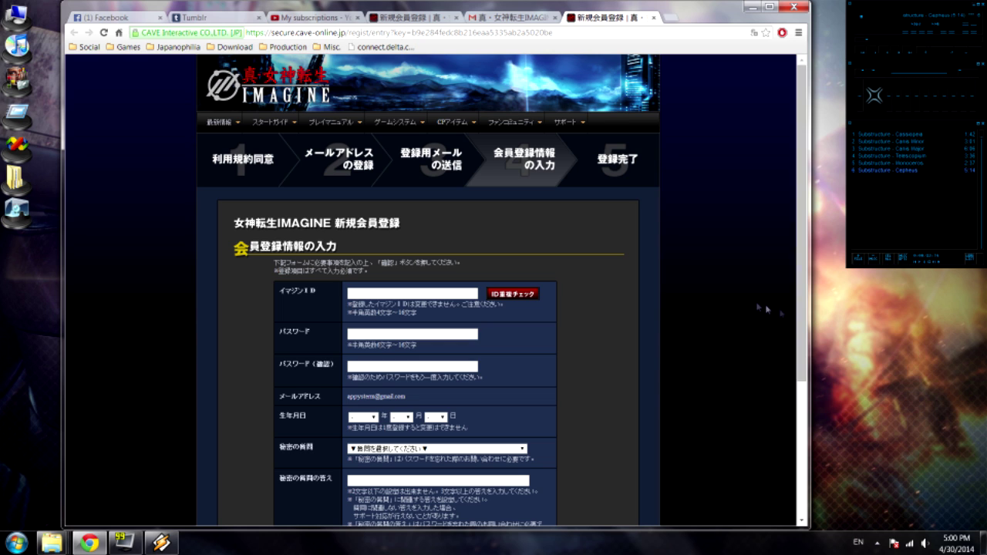
Enter the IMAGINE ID and the account password in the member form
{"action": "left_click", "coordinate": [413, 293]}
{"action": "type", "text": "Appysterm"}
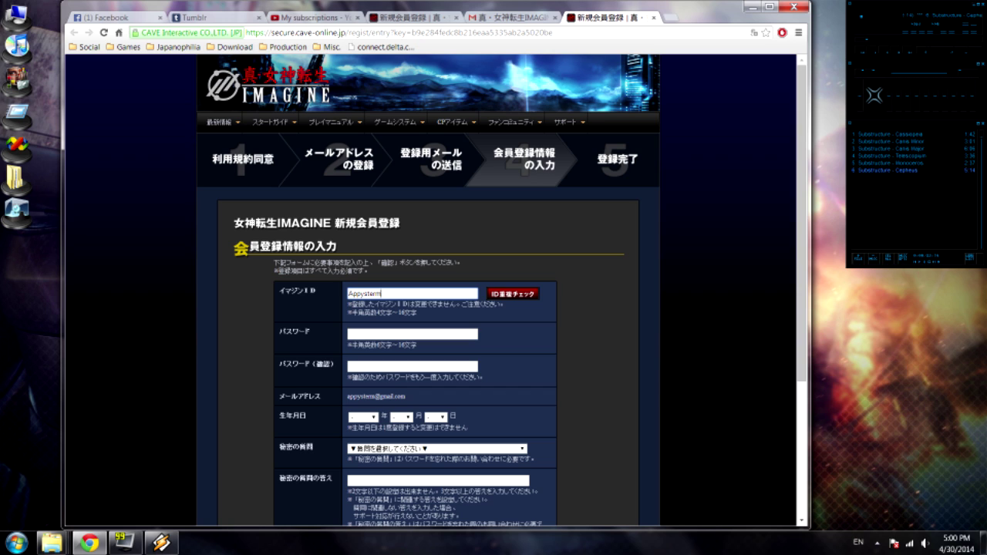
{"action": "left_click", "coordinate": [349, 334]}
{"action": "type", "text": "•••"}
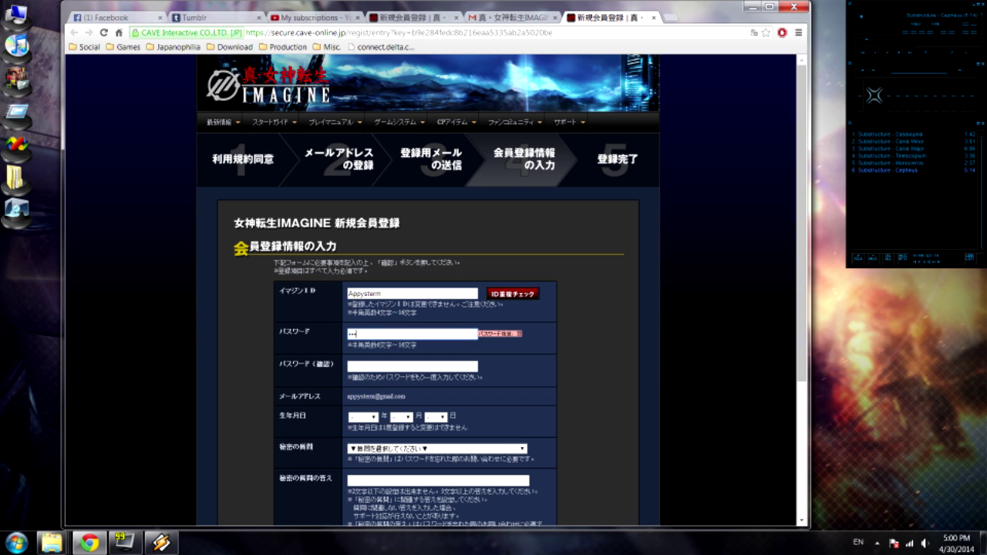
{"action": "left_click", "coordinate": [349, 367]}
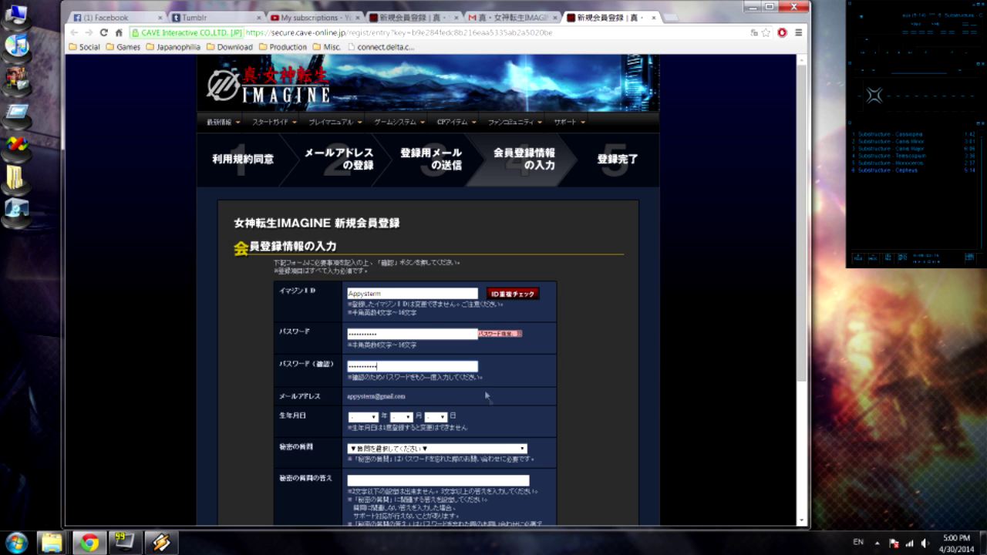
Set the birth date to 1978/05/15
{"action": "left_click", "coordinate": [375, 418]}
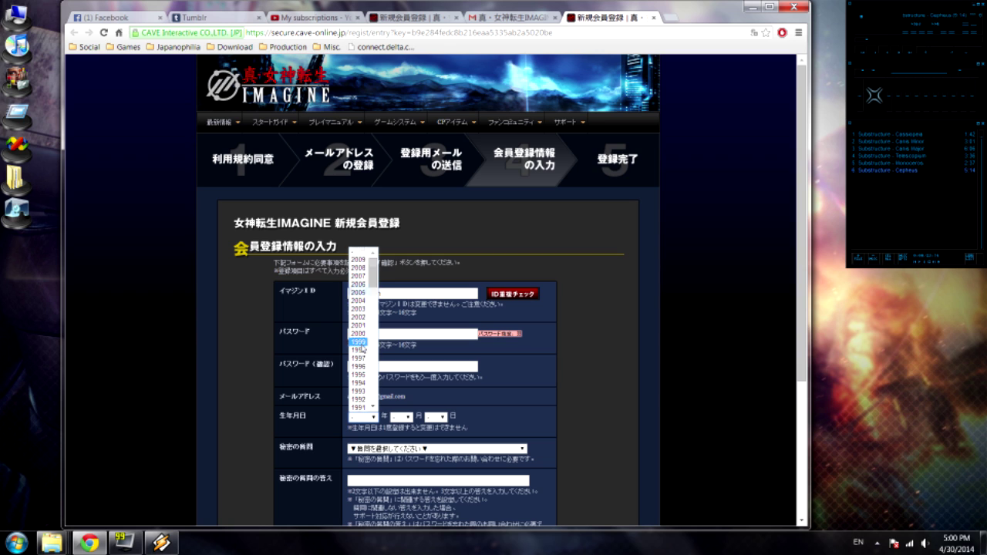
{"action": "scroll", "coordinate": [367, 354], "scroll_direction": "down", "scroll_amount": 2}
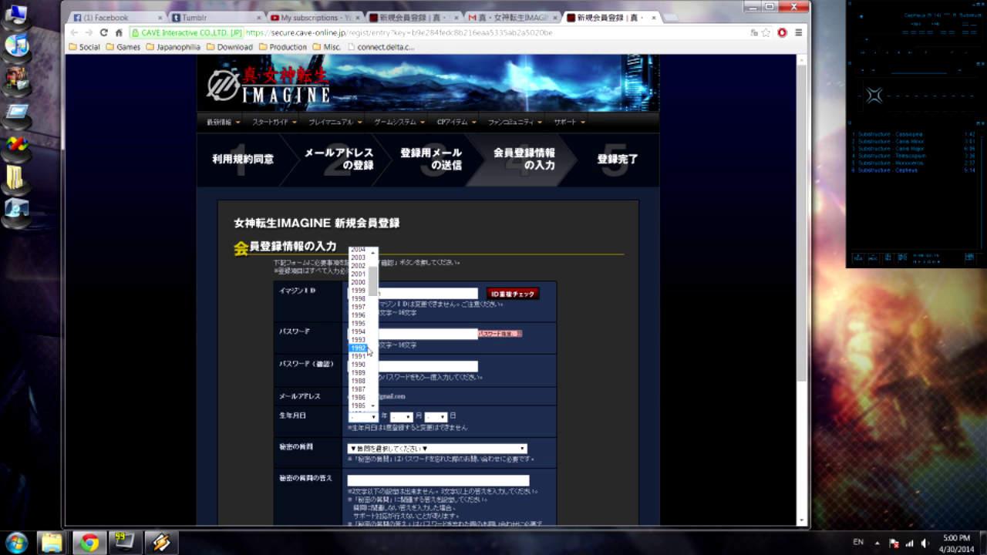
{"action": "scroll", "coordinate": [368, 351], "scroll_direction": "down", "scroll_amount": 4}
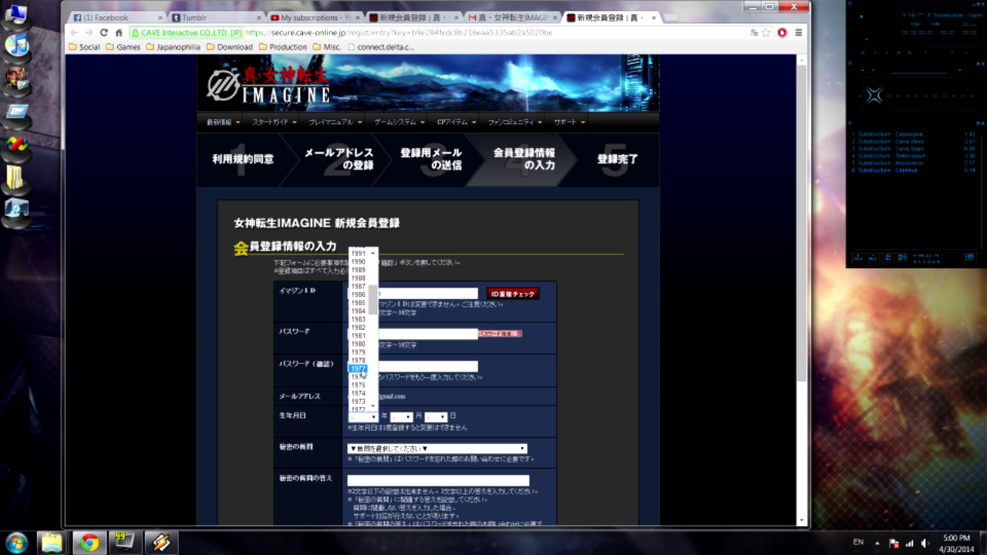
{"action": "left_click", "coordinate": [362, 361]}
{"action": "left_click", "coordinate": [409, 417]}
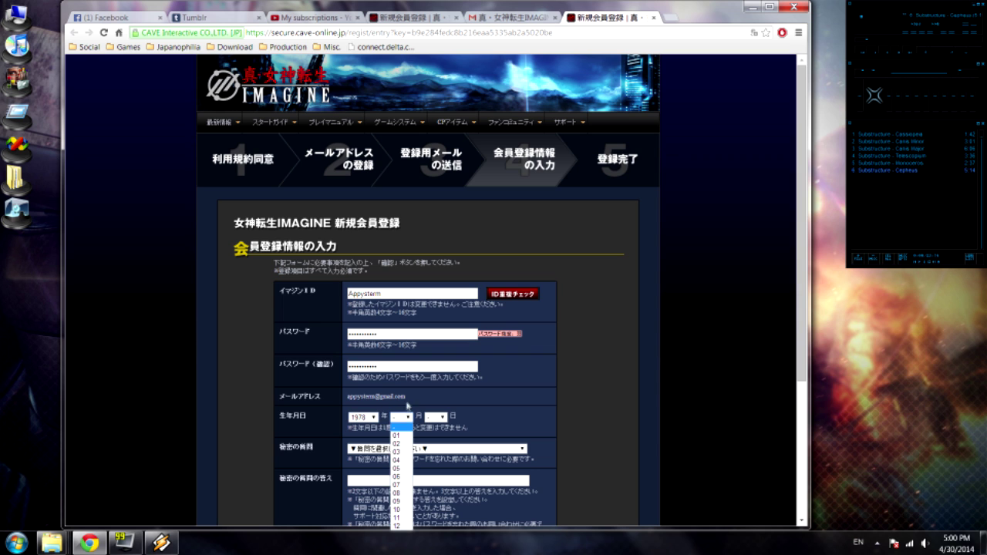
{"action": "left_click", "coordinate": [402, 467]}
{"action": "left_click", "coordinate": [444, 419]}
{"action": "left_click", "coordinate": [431, 375]}
{"action": "scroll", "coordinate": [455, 332], "scroll_direction": "down", "scroll_amount": 2}
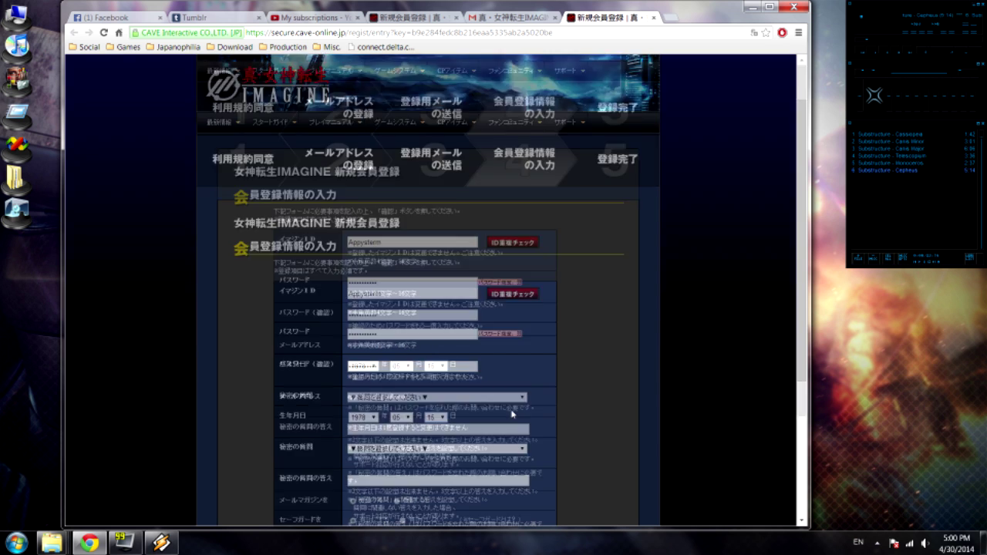
Choose 座右の銘は? as the secret question, enter the answer, decline the newsletter, and submit
{"action": "left_click", "coordinate": [465, 295]}
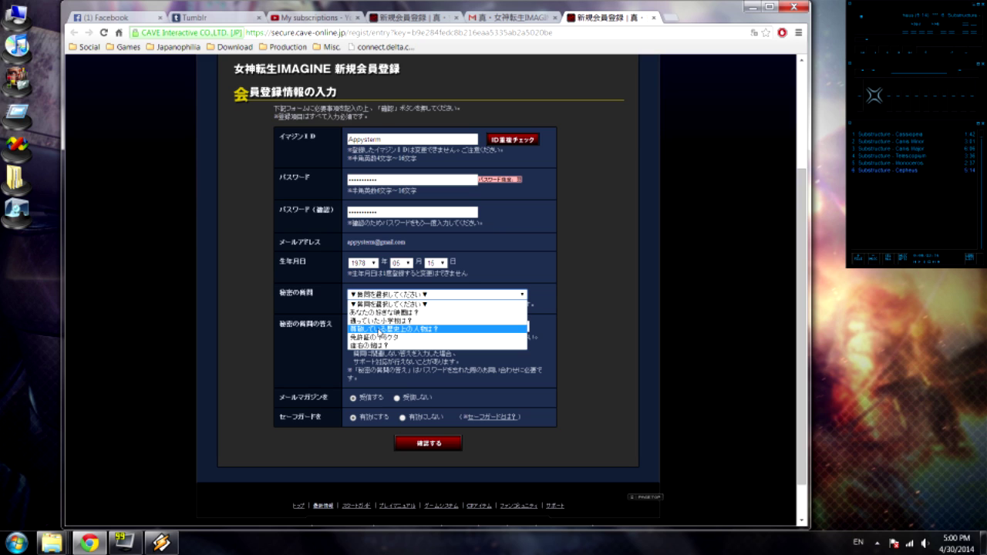
{"action": "left_click", "coordinate": [377, 346]}
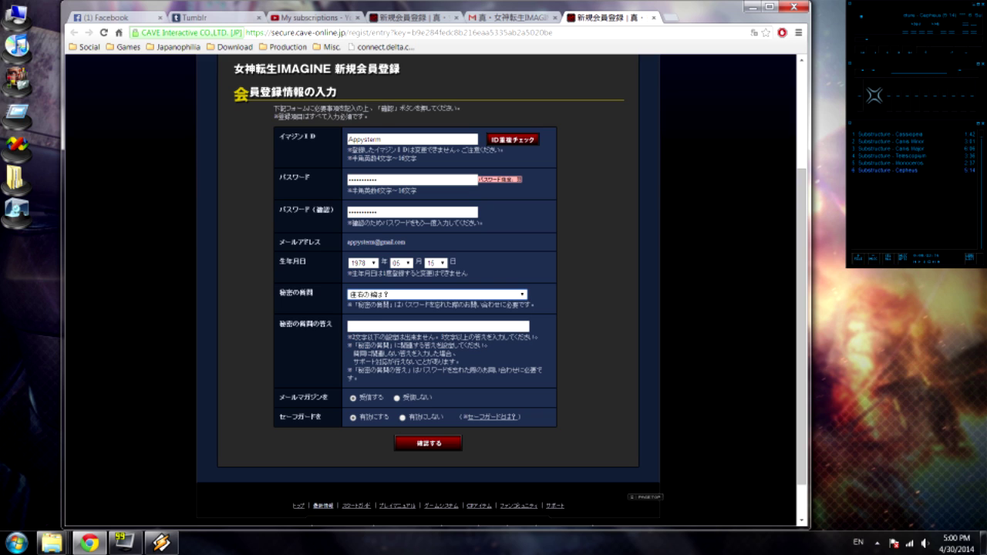
{"action": "left_click", "coordinate": [438, 326]}
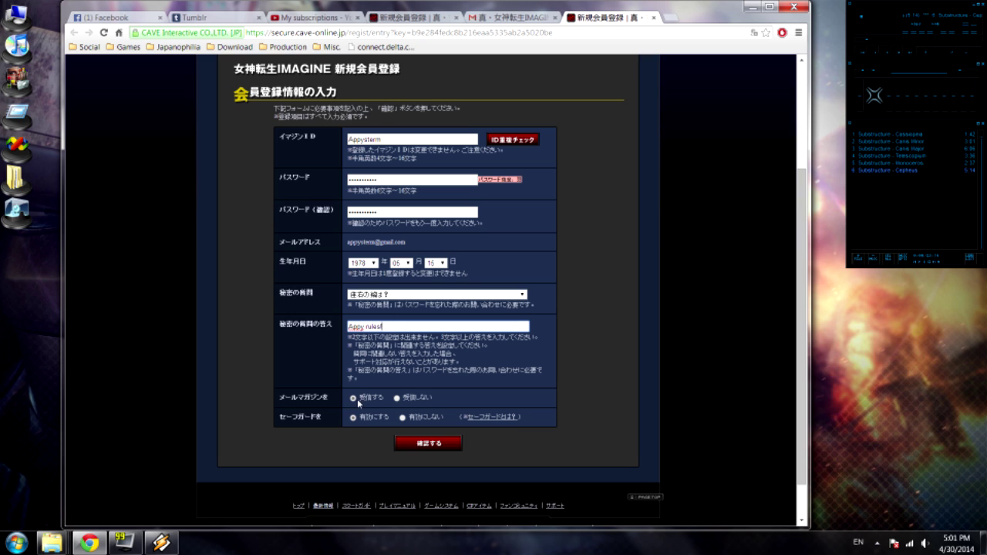
{"action": "left_click", "coordinate": [397, 399]}
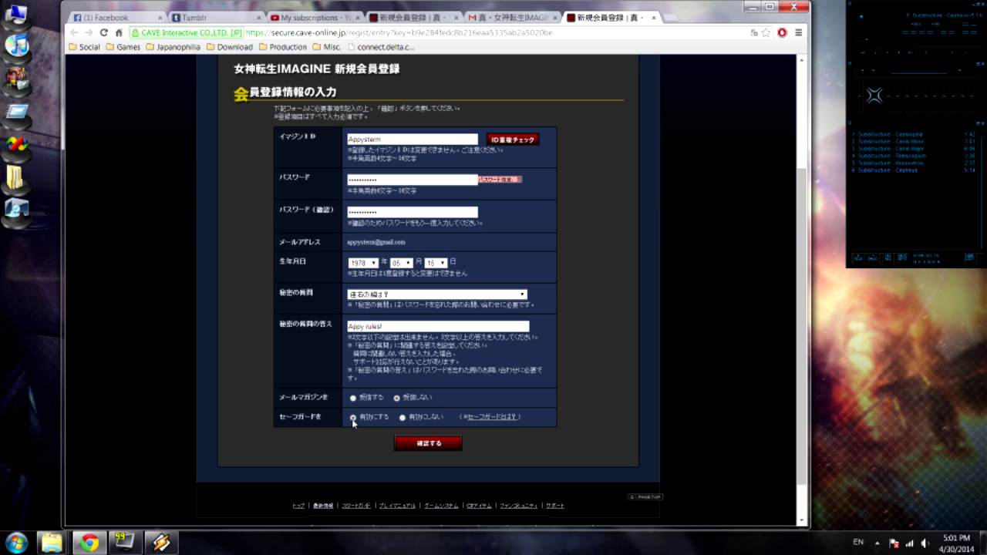
{"action": "left_click", "coordinate": [421, 447]}
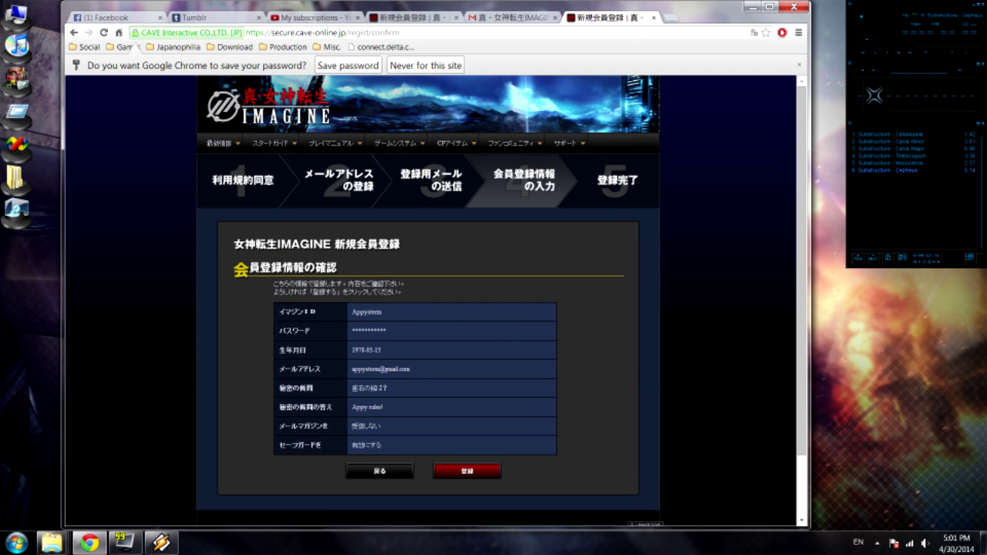
Confirm the details with 登録 and review the registration completion page
{"action": "left_click", "coordinate": [467, 473]}
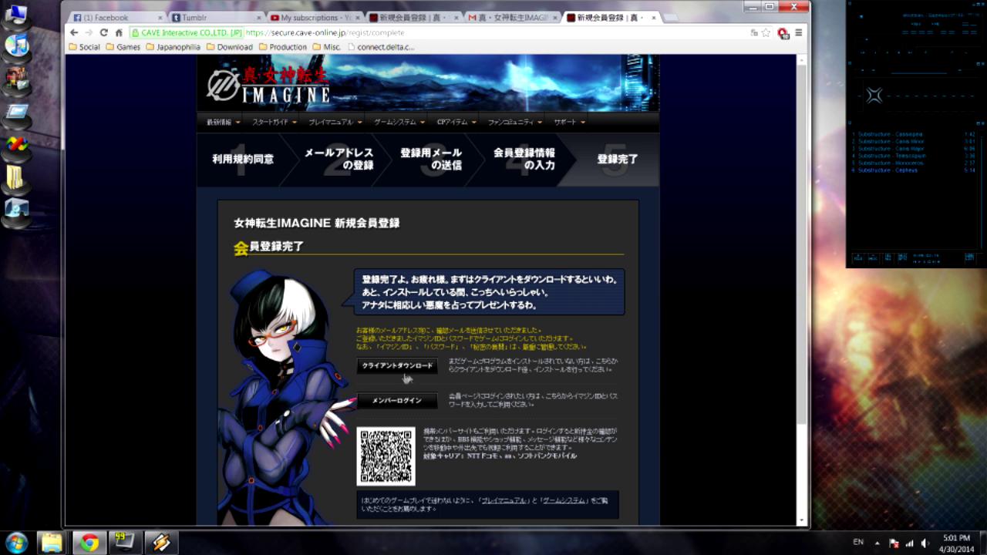
{"action": "scroll", "coordinate": [668, 329], "scroll_direction": "down", "scroll_amount": 2}
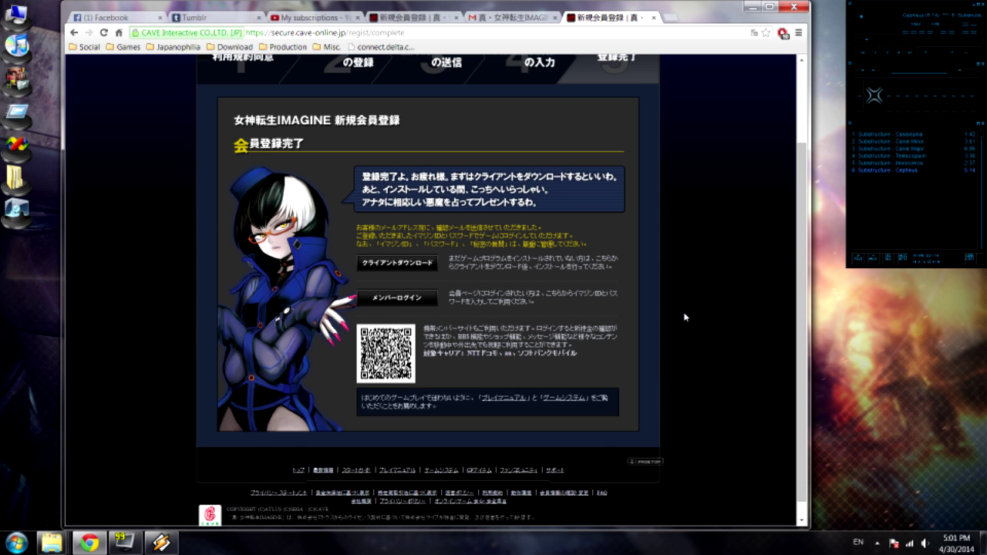
{"action": "scroll", "coordinate": [690, 311], "scroll_direction": "up", "scroll_amount": 1}
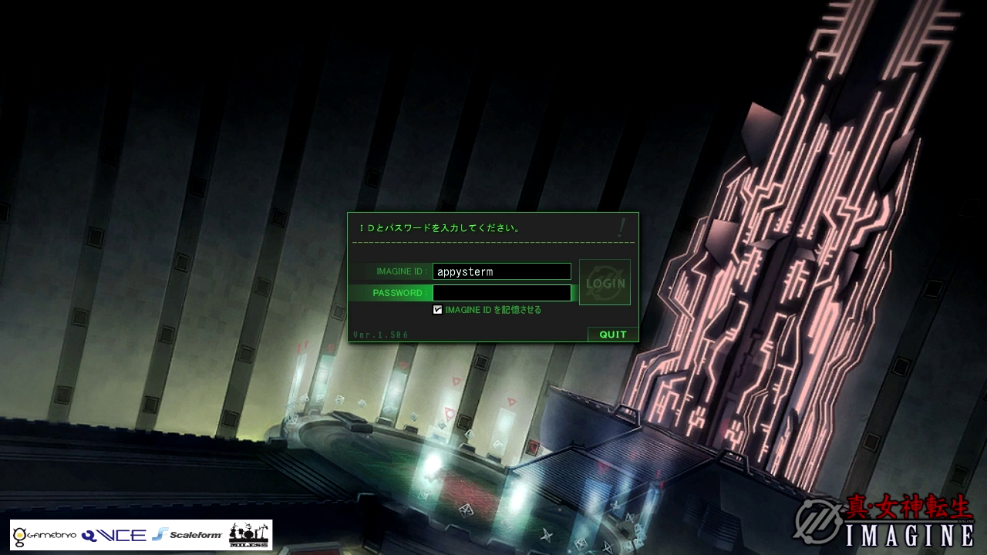
Paste the account password and log in to the game
{"action": "key", "text": "ctrl+v"}
{"action": "key", "text": "Return"}
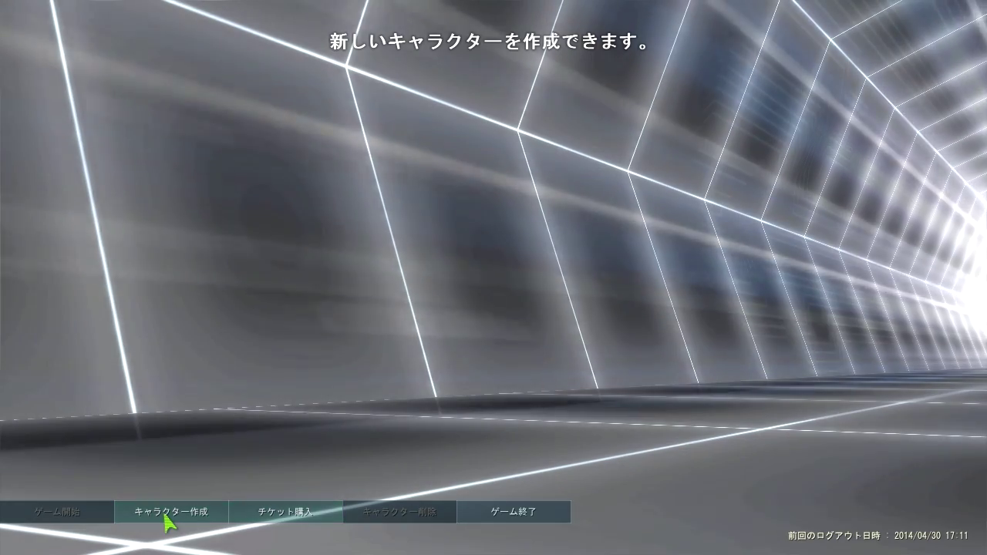
Start a new character, compare the Pixie, Cú Chulainn and Cerberus worlds, and confirm ケルベロス
{"action": "left_click", "coordinate": [165, 518]}
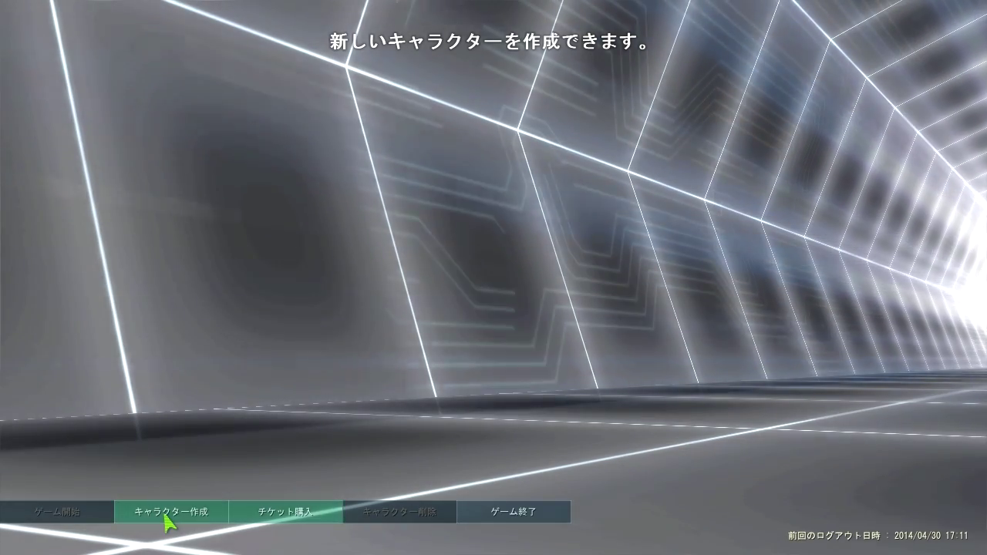
{"action": "left_click", "coordinate": [68, 422]}
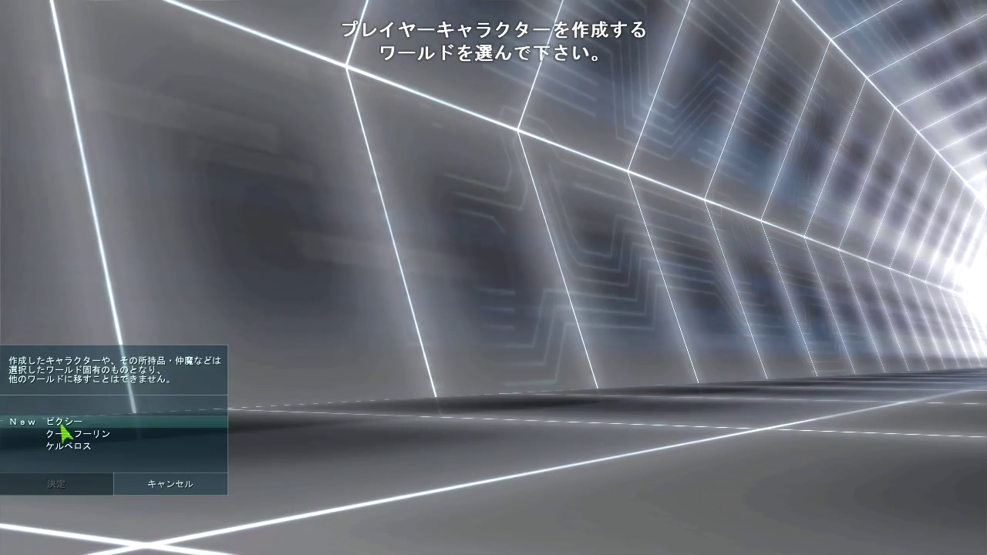
{"action": "left_click", "coordinate": [64, 434]}
{"action": "left_click", "coordinate": [56, 447]}
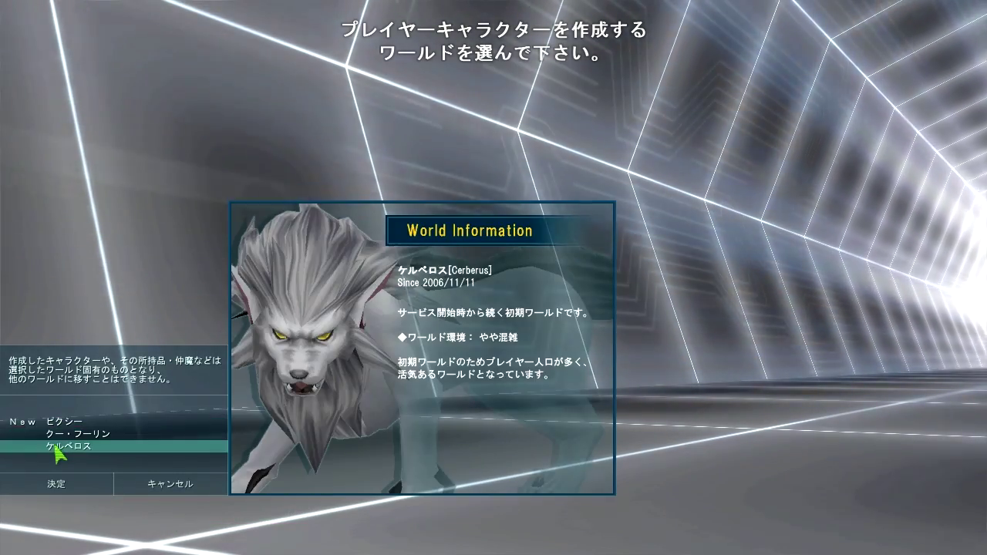
{"action": "left_click", "coordinate": [70, 436]}
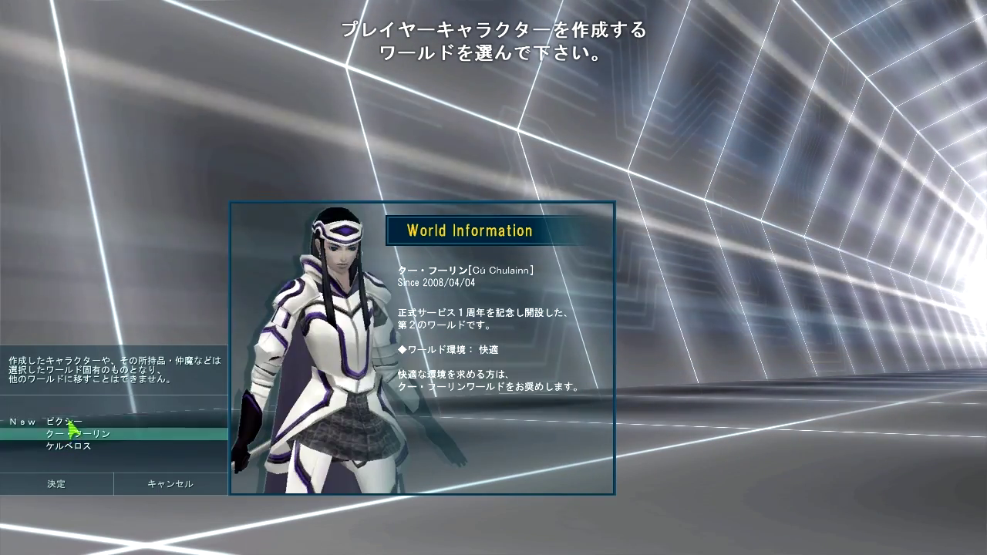
{"action": "left_click", "coordinate": [70, 422]}
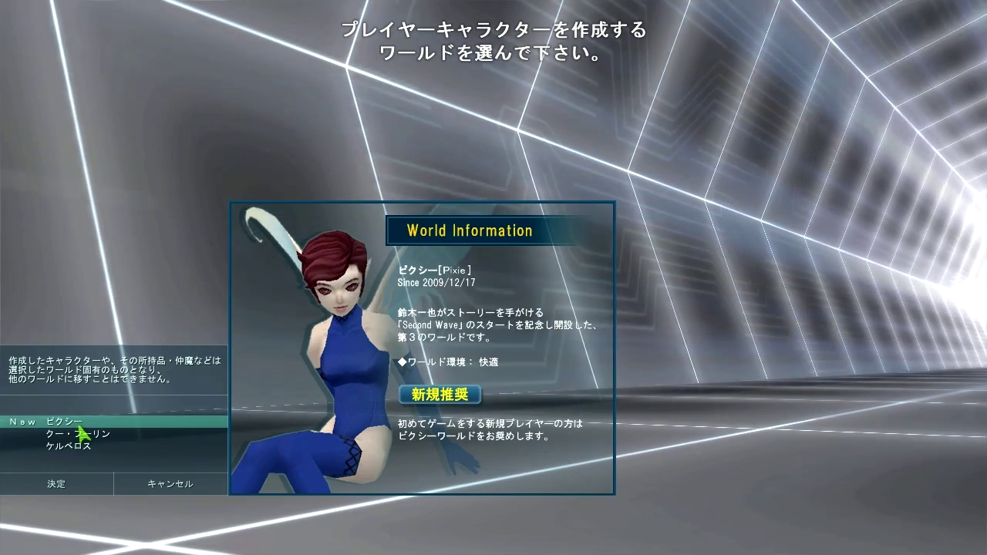
{"action": "key", "text": "Down"}
{"action": "key", "text": "Down"}
{"action": "key", "text": "Down"}
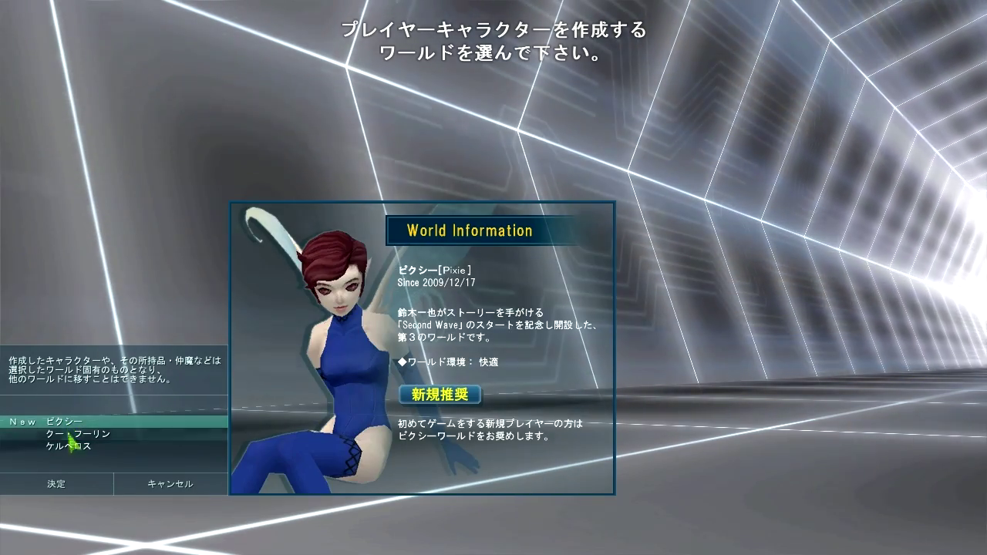
{"action": "left_click", "coordinate": [69, 448]}
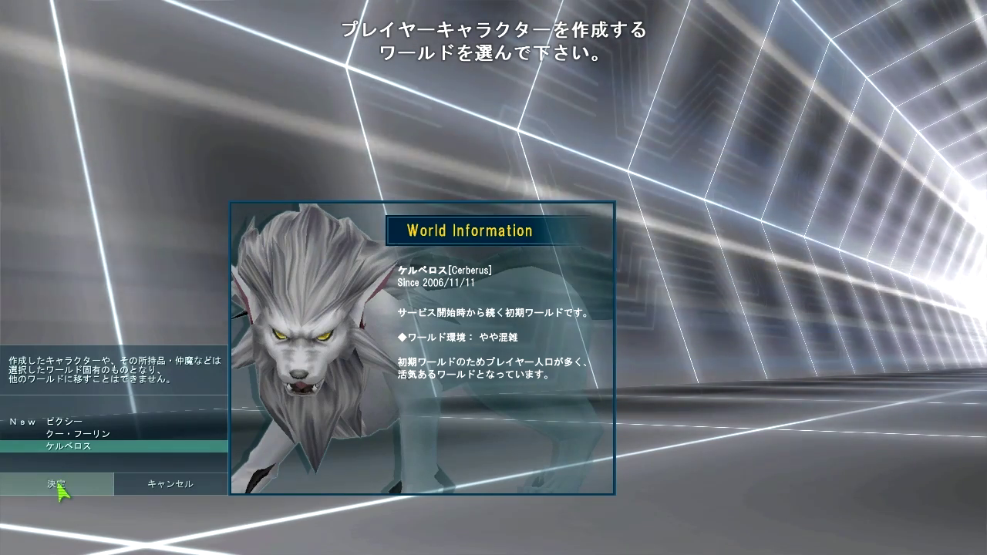
{"action": "left_click", "coordinate": [59, 488]}
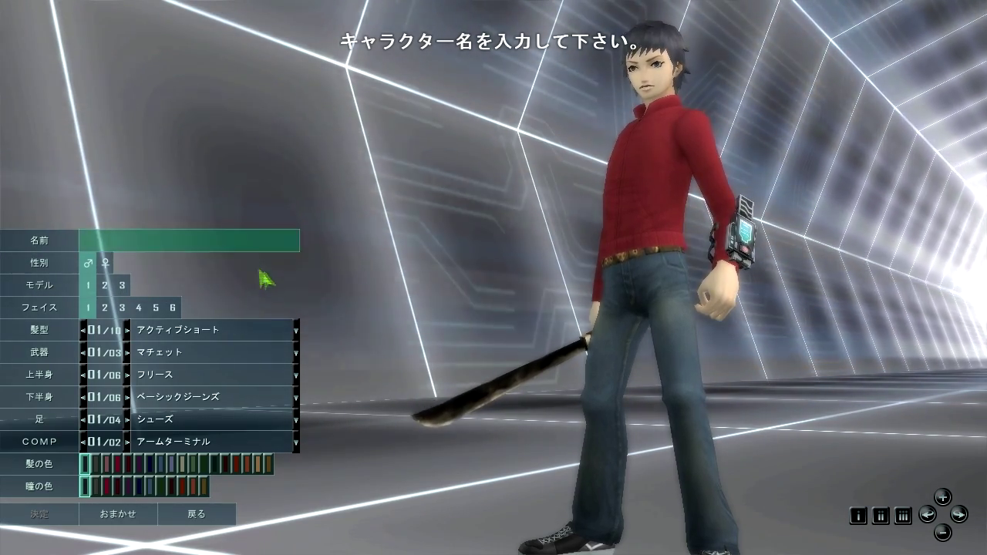
Name the character 'Apparition' and make it female
{"action": "left_click", "coordinate": [205, 245]}
{"action": "type", "text": "Apparition"}
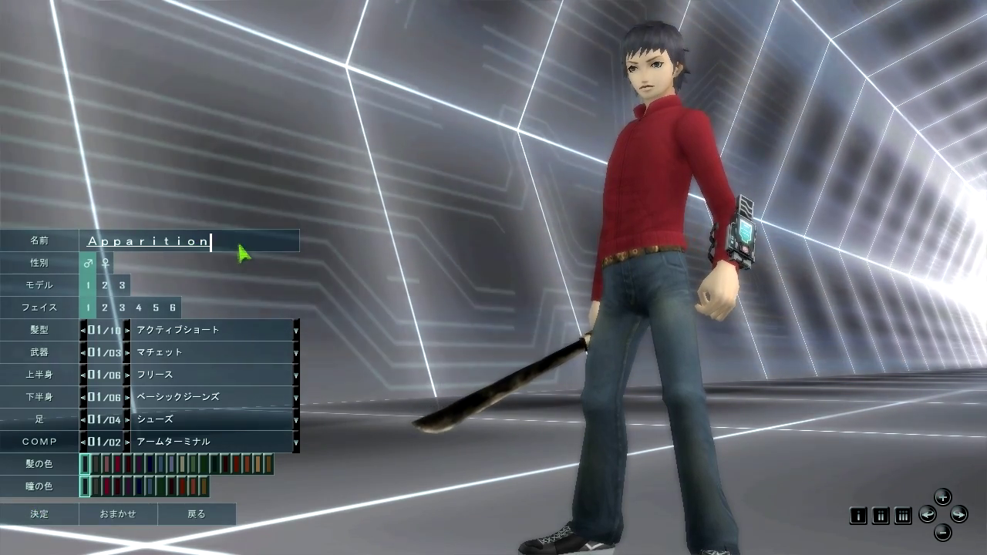
{"action": "left_click", "coordinate": [89, 264]}
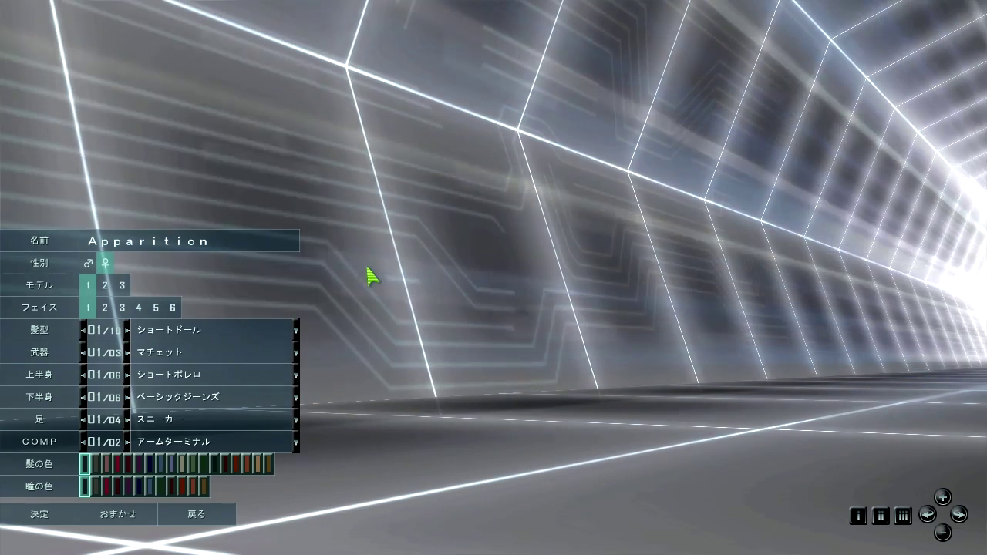
Compare body models and faces, settling on model 1 and face 6
{"action": "left_click", "coordinate": [105, 284]}
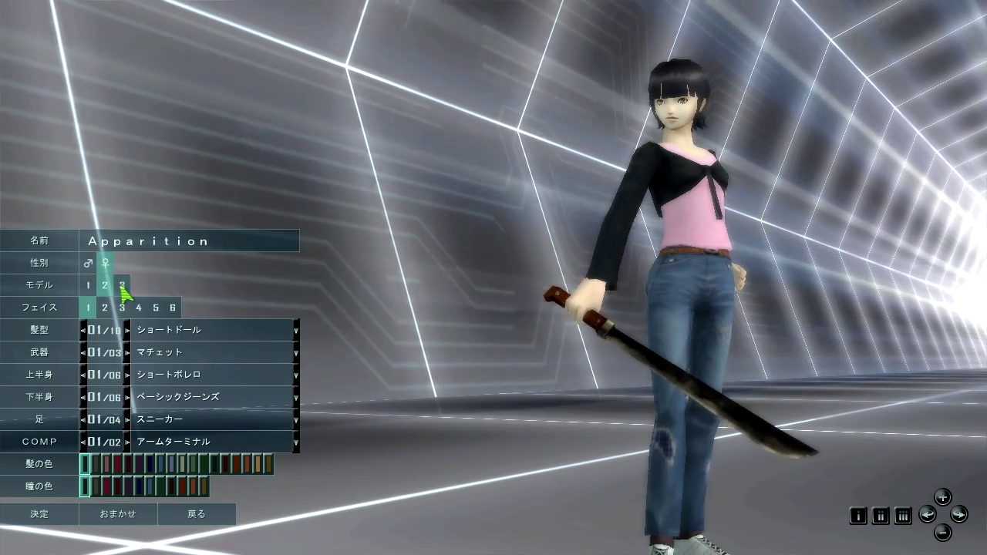
{"action": "left_click", "coordinate": [118, 289]}
{"action": "left_click", "coordinate": [90, 286]}
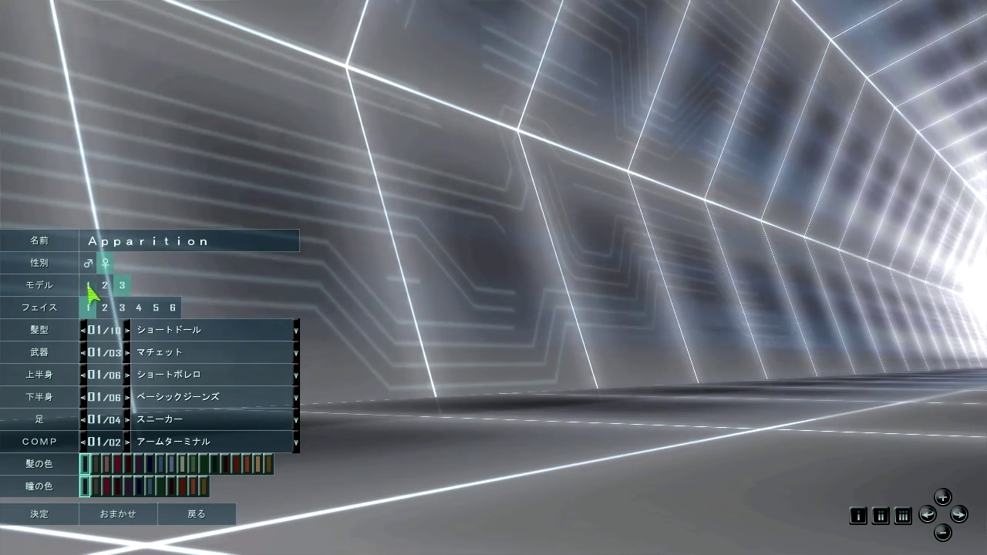
{"action": "left_click", "coordinate": [123, 307]}
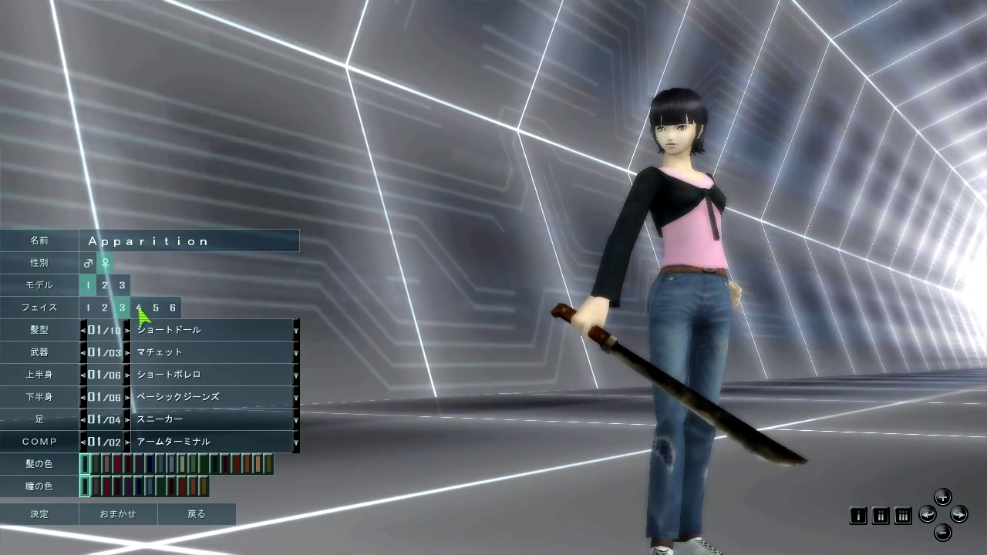
{"action": "left_click", "coordinate": [157, 308]}
{"action": "left_click", "coordinate": [174, 308]}
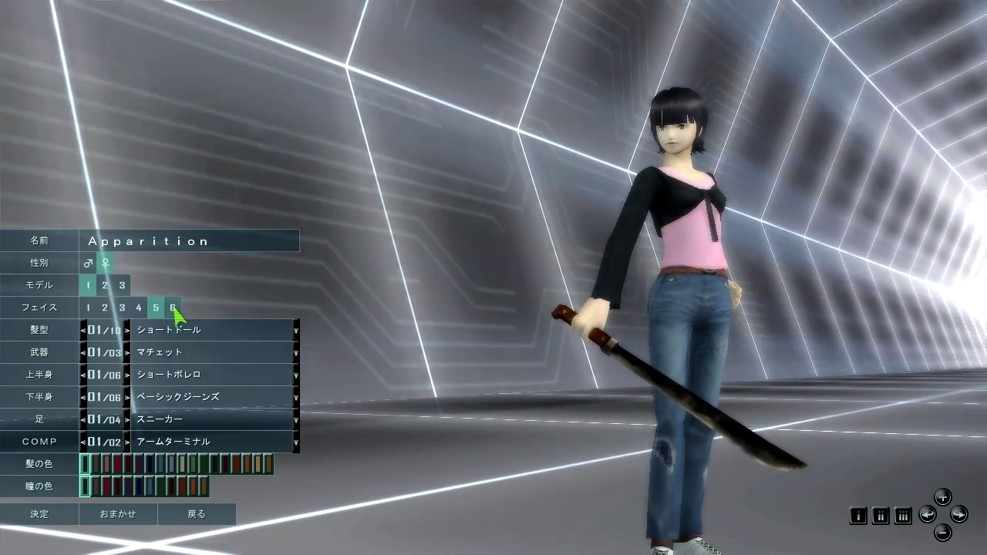
{"action": "left_click", "coordinate": [941, 498]}
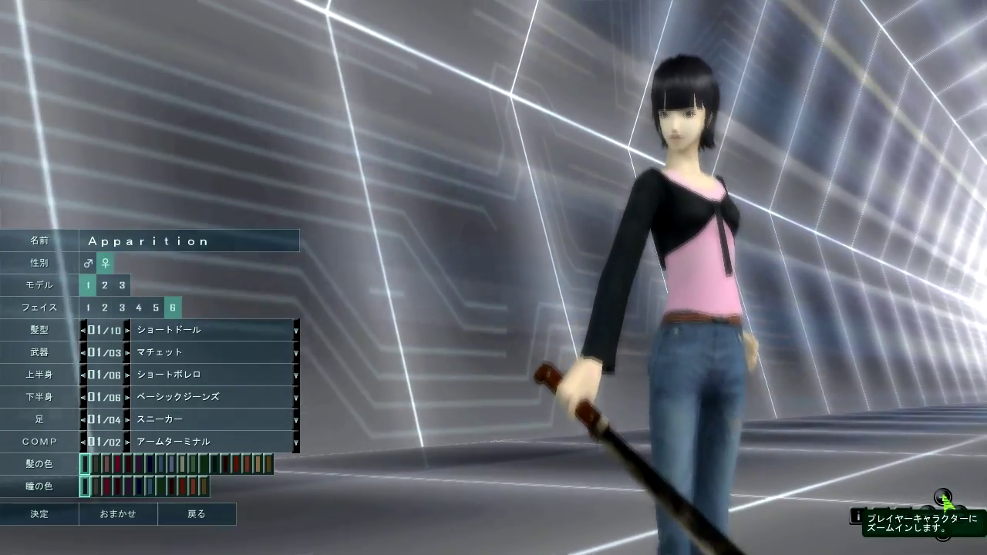